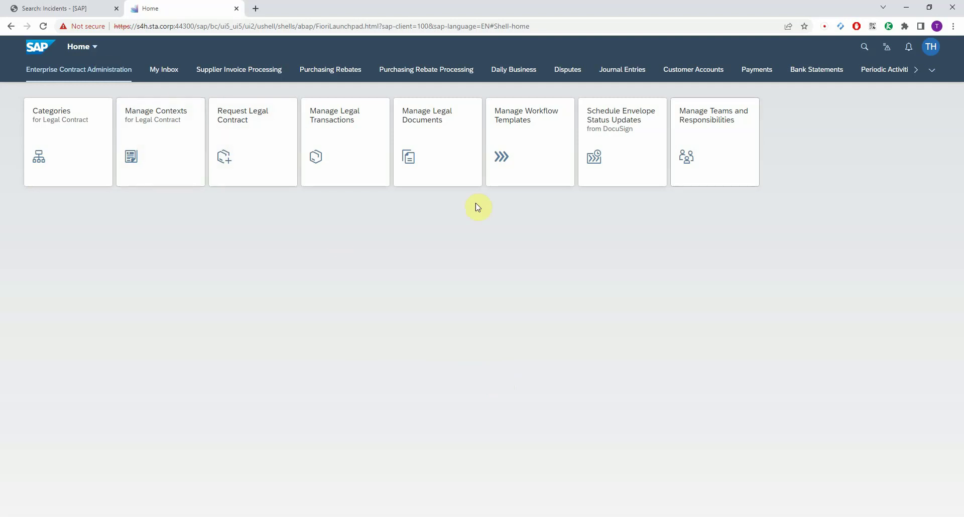
Open the Revise Payment Proposals app from the Payments group and dismiss its service error
{"action": "left_click", "coordinate": [757, 70]}
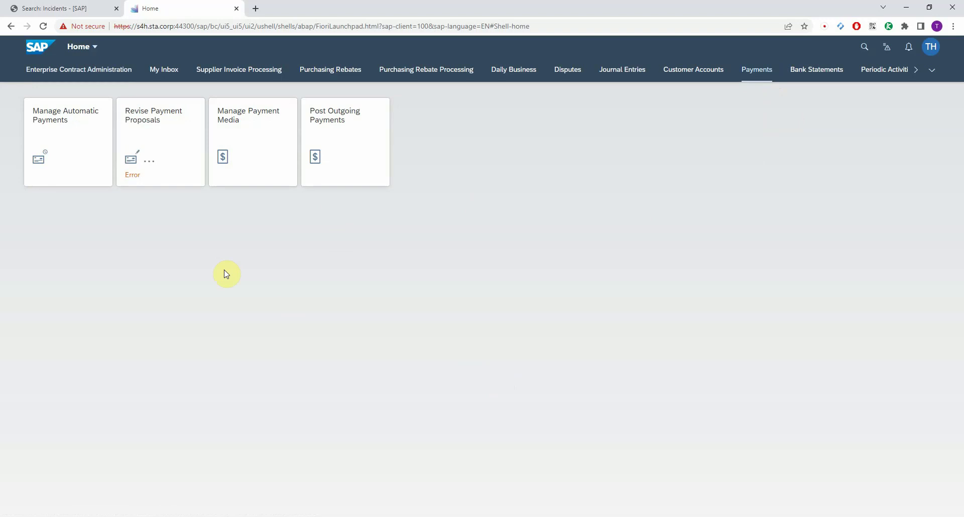
{"action": "left_click", "coordinate": [178, 125]}
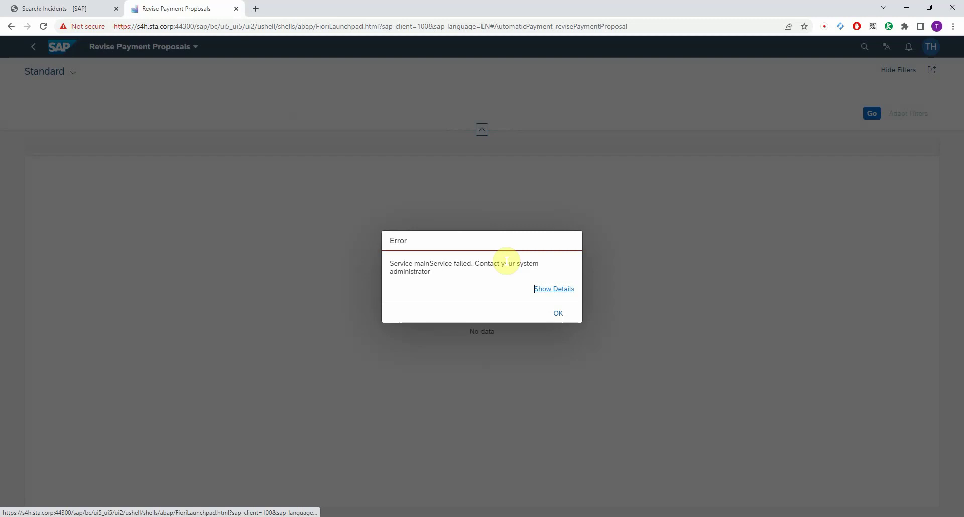
{"action": "left_click", "coordinate": [558, 313]}
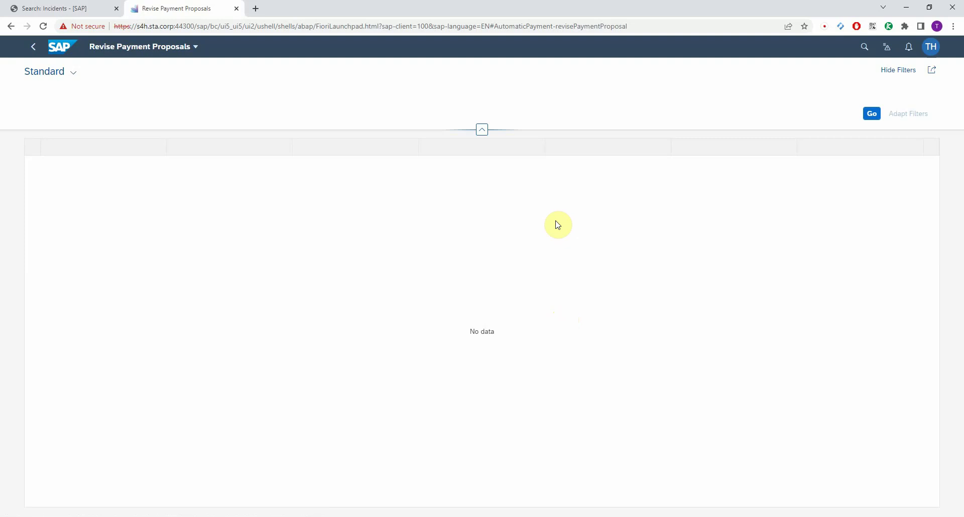
Start a ticket titled 'Fiori app does not work' described as 'The list is empty and I get an error message.'
{"action": "left_click", "coordinate": [887, 50]}
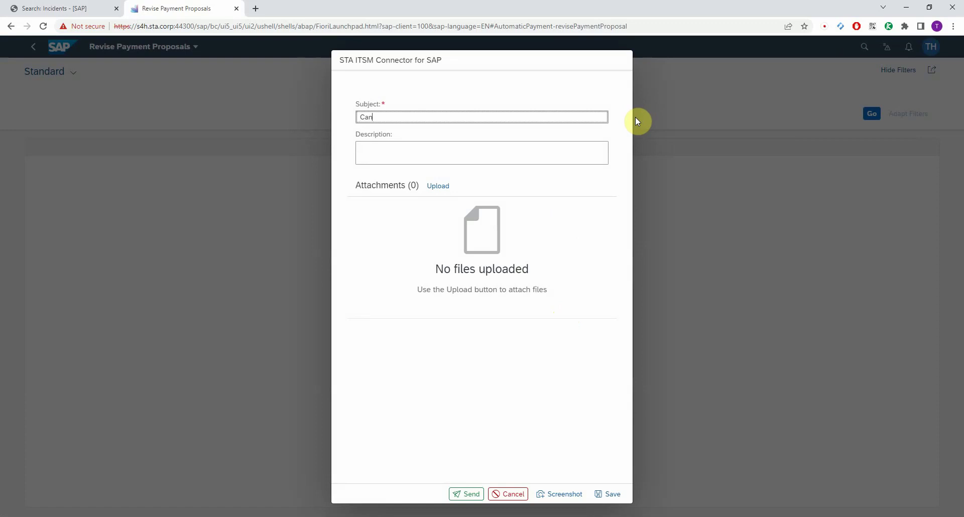
{"action": "type", "text": "Cann"}
{"action": "key", "text": "ctrl+a"}
{"action": "type", "text": "Fl"}
{"action": "type", "text": "ori app does not work"}
{"action": "key", "text": "Tab"}
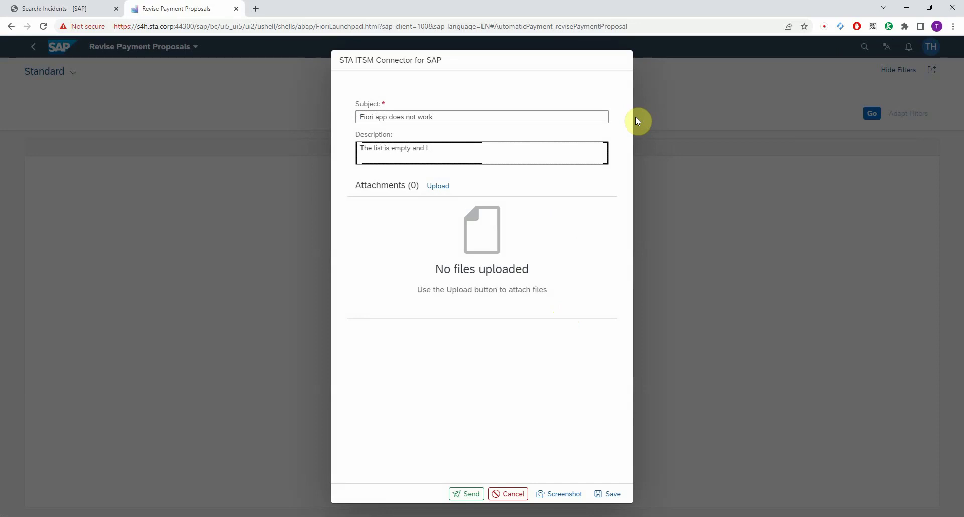
{"action": "type", "text": "The list is empty and I get an error message."}
Save the ticket draft, then snip a full-screen screenshot of the empty Revise Payment Proposals page
{"action": "left_click", "coordinate": [570, 496]}
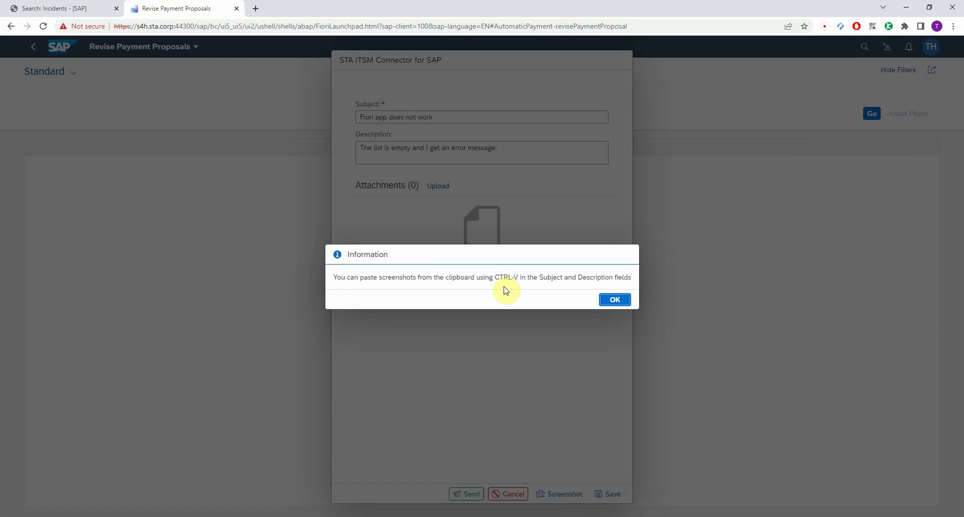
{"action": "left_click", "coordinate": [608, 301]}
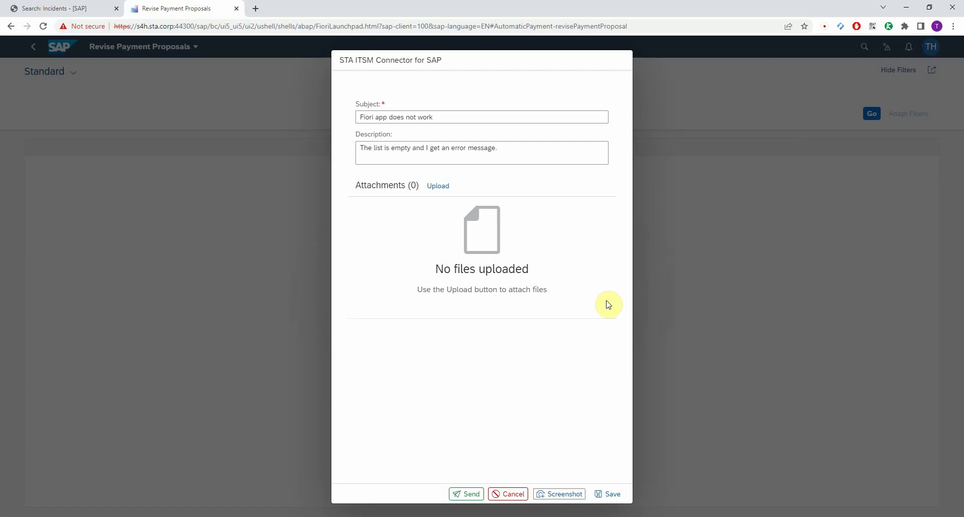
{"action": "left_click", "coordinate": [609, 497]}
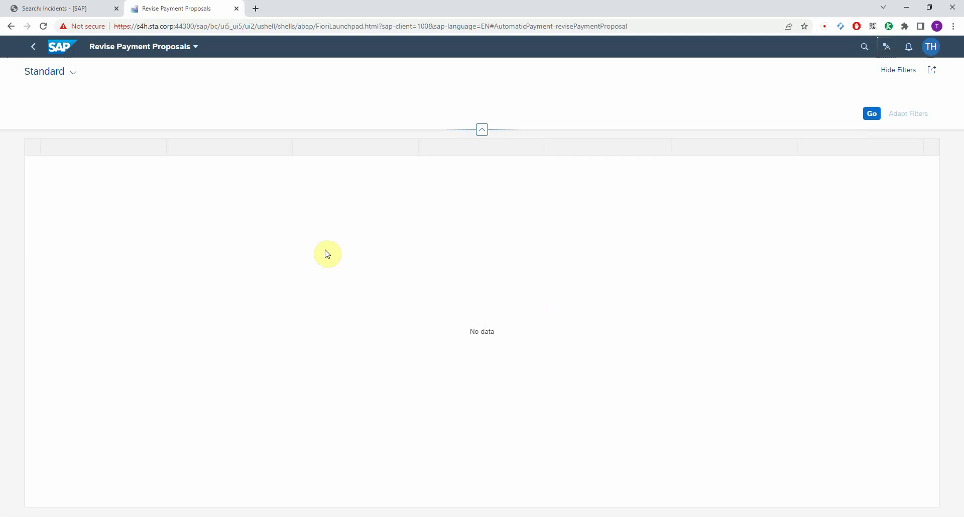
{"action": "key", "text": "super+shift+s"}
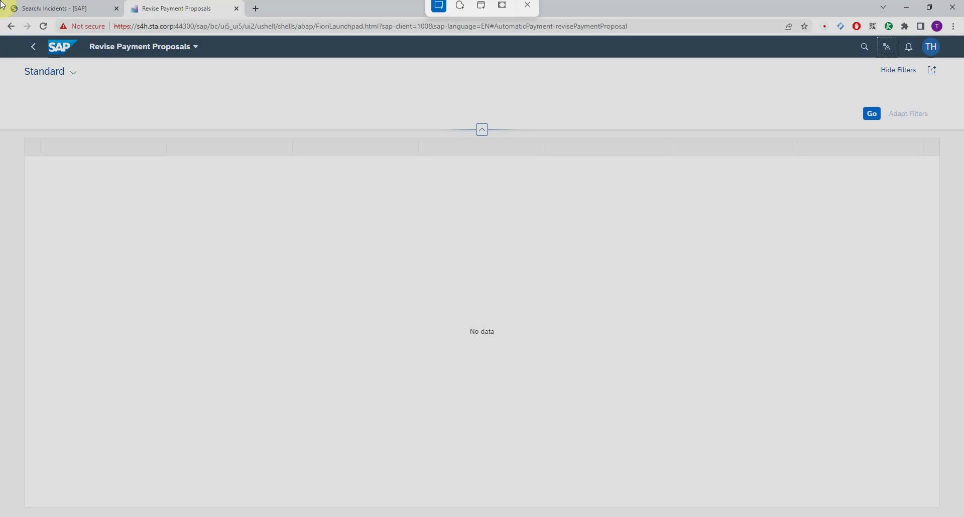
{"action": "left_click_drag", "start_coordinate": [2, 32], "coordinate": [959, 493]}
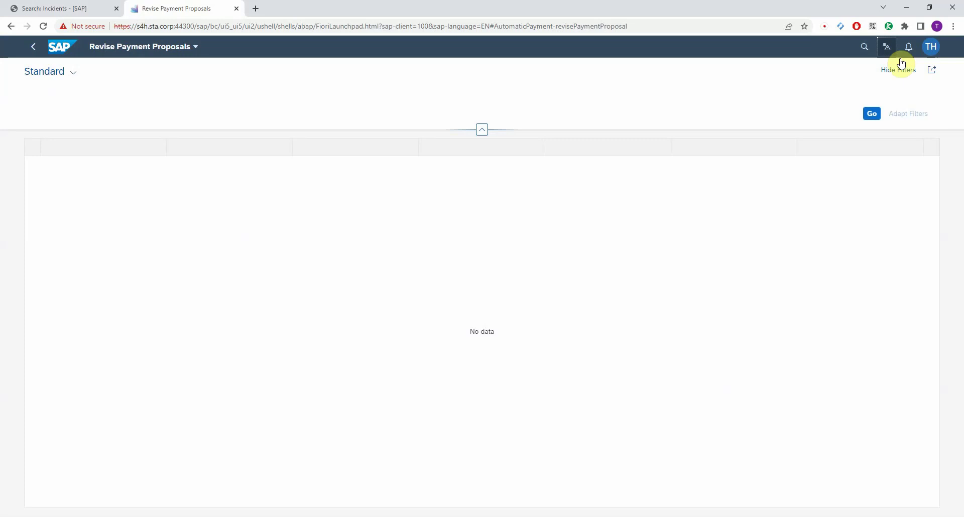
Paste the screenshot into the reopened ticket, send it, and copy the new message number
{"action": "left_click", "coordinate": [885, 46]}
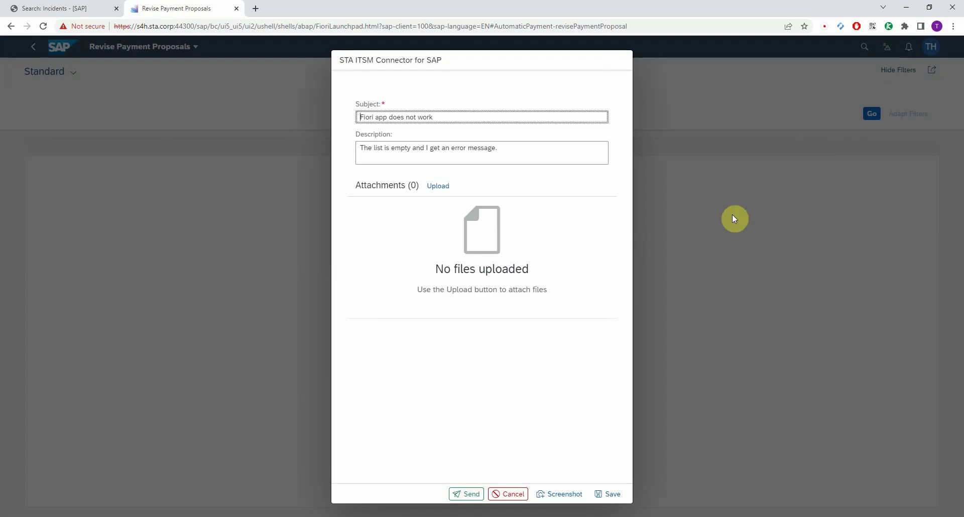
{"action": "key", "text": "ctrl+v"}
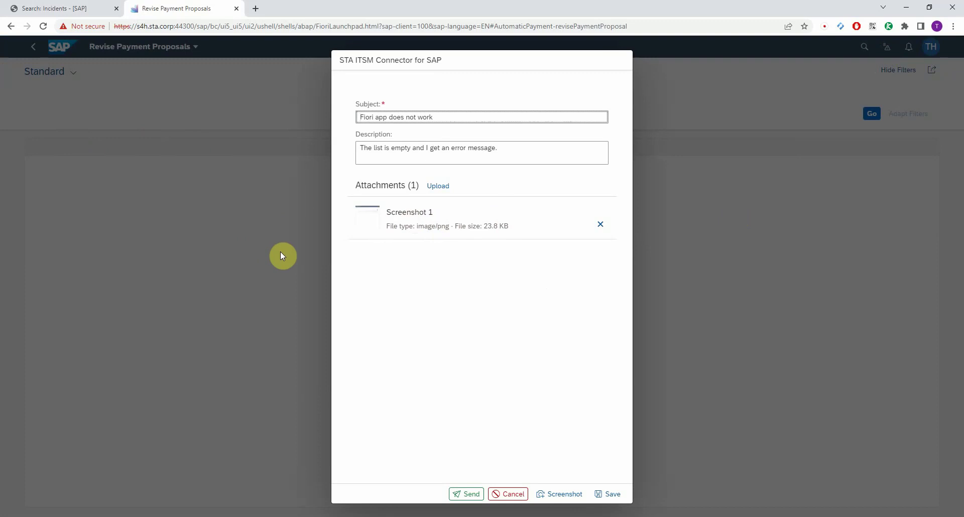
{"action": "left_click", "coordinate": [470, 495]}
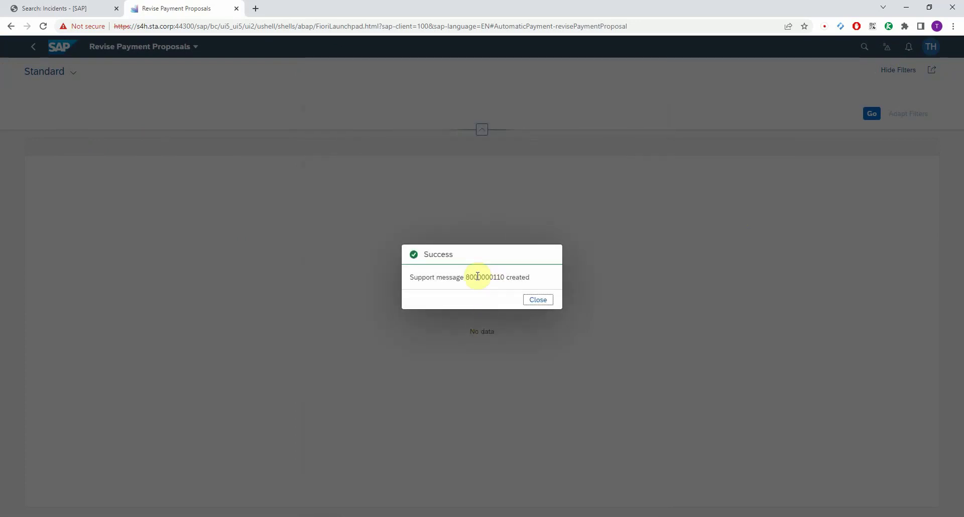
{"action": "left_click_drag", "start_coordinate": [477, 277], "coordinate": [503, 278]}
{"action": "key", "text": "ctrl+c"}
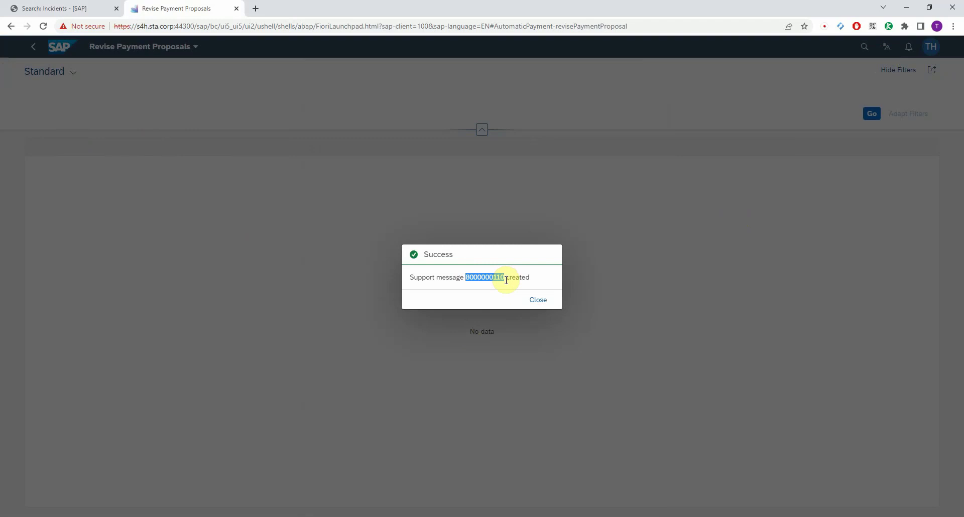
{"action": "left_click", "coordinate": [539, 300]}
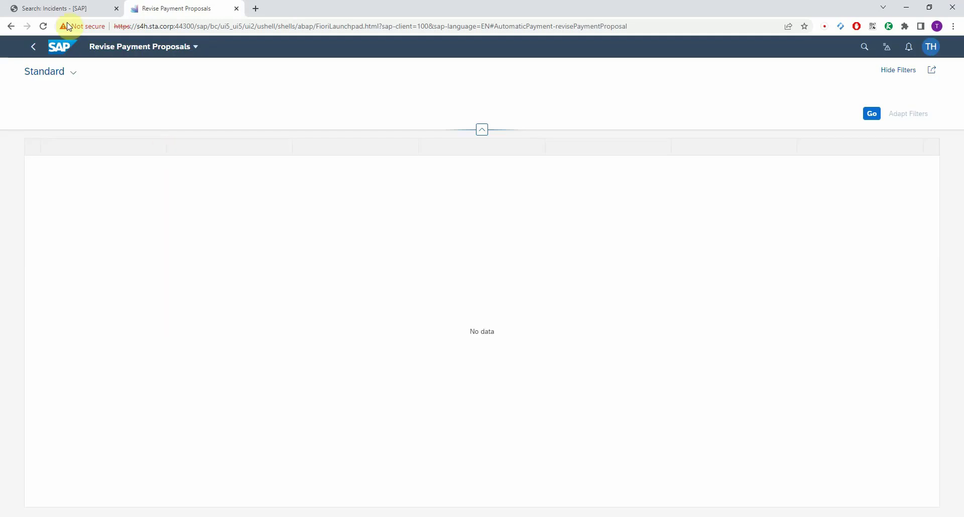
Search incidents by the pasted message number and open the found incident
{"action": "left_click", "coordinate": [55, 9]}
{"action": "left_click", "coordinate": [308, 162]}
{"action": "key", "text": "ctrl+v"}
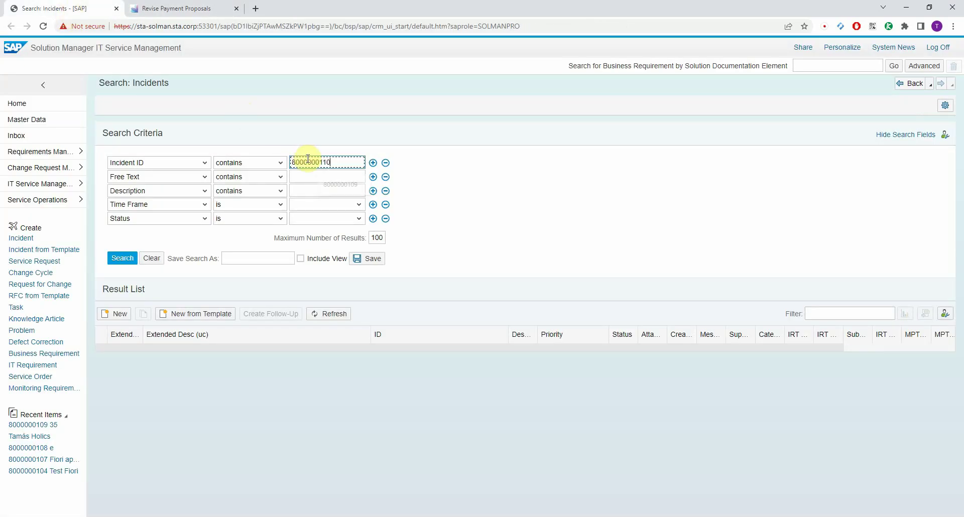
{"action": "left_click", "coordinate": [122, 257]}
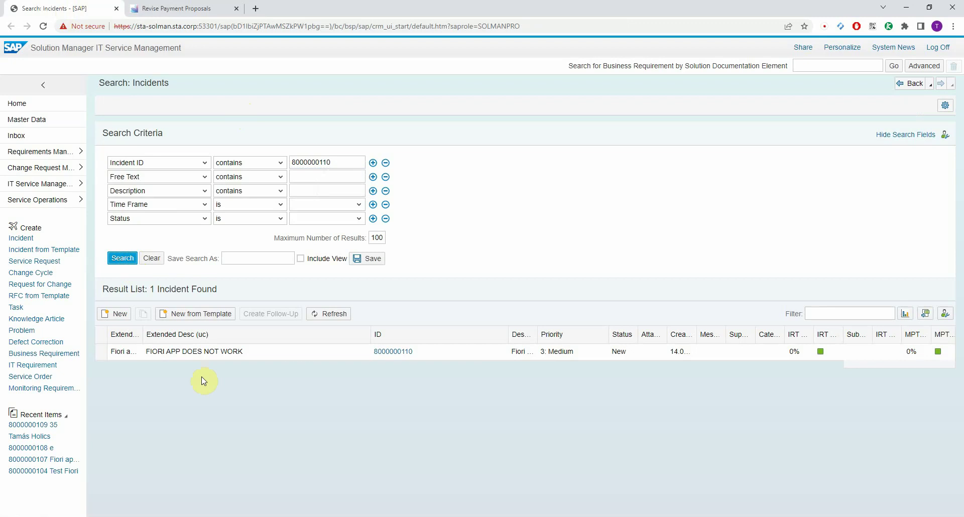
{"action": "left_click", "coordinate": [393, 352]}
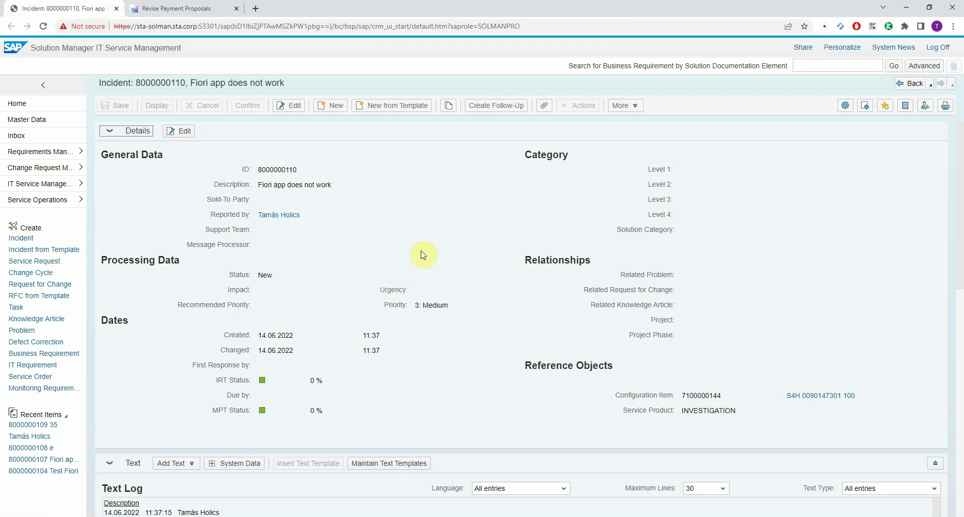
Expand the incident's Attachments section to list its five attached files
{"action": "scroll", "coordinate": [402, 254], "scroll_direction": "down", "scroll_amount": 4}
{"action": "scroll", "coordinate": [394, 255], "scroll_direction": "down", "scroll_amount": 2}
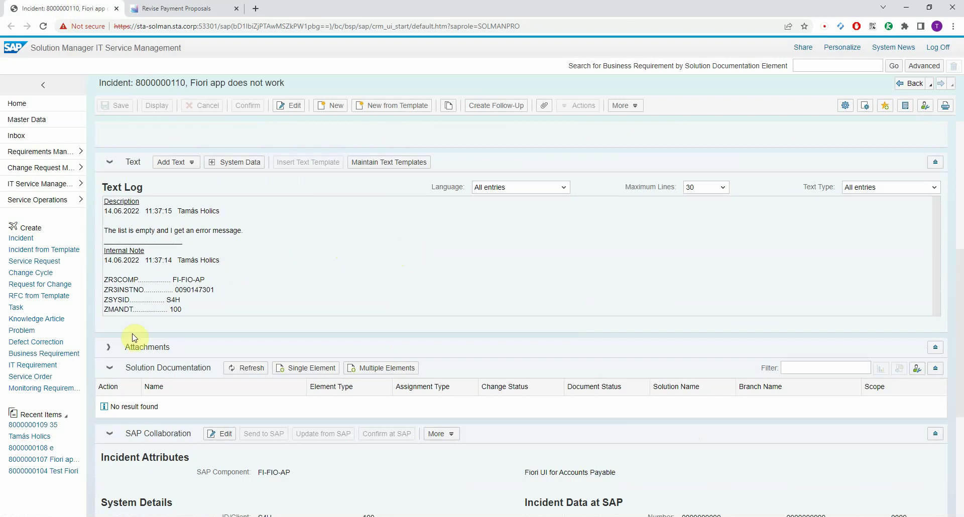
{"action": "left_click", "coordinate": [108, 348]}
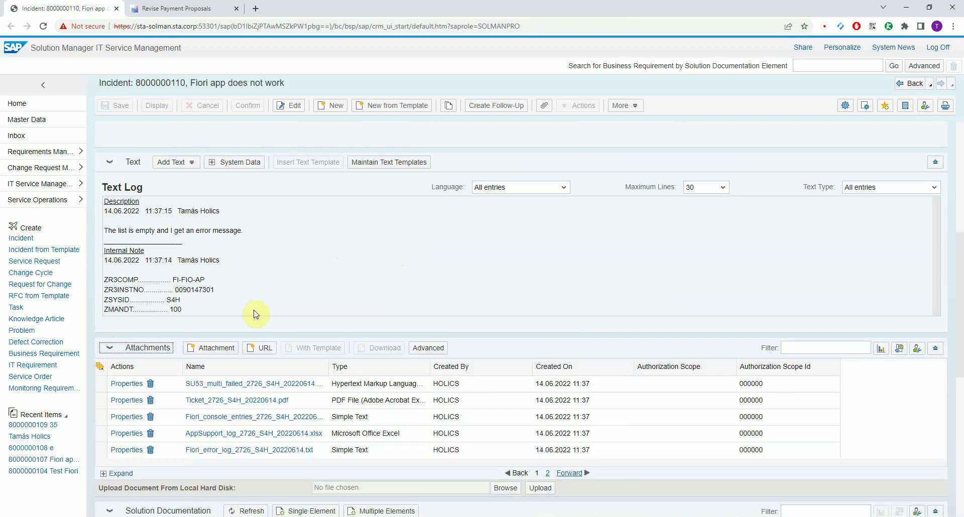
{"action": "scroll", "coordinate": [341, 276], "scroll_direction": "down", "scroll_amount": 3}
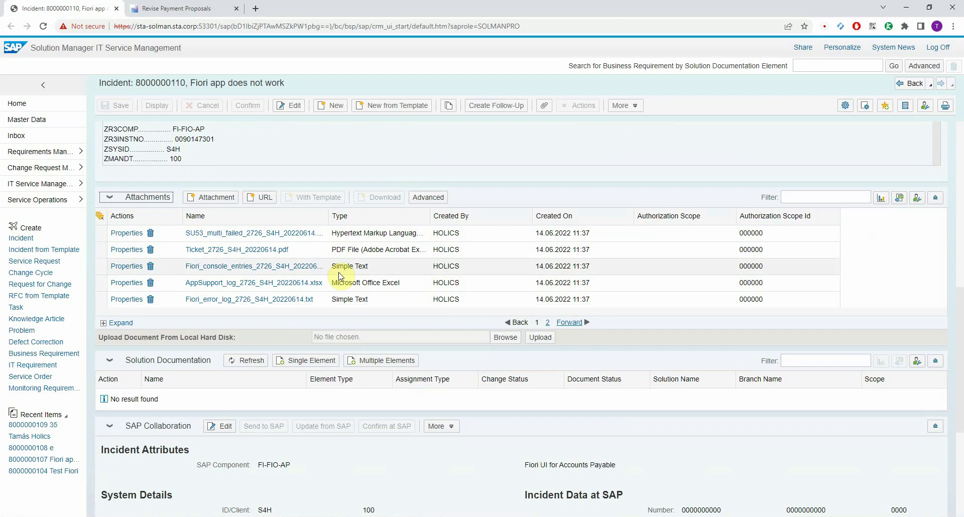
{"action": "left_click", "coordinate": [250, 235]}
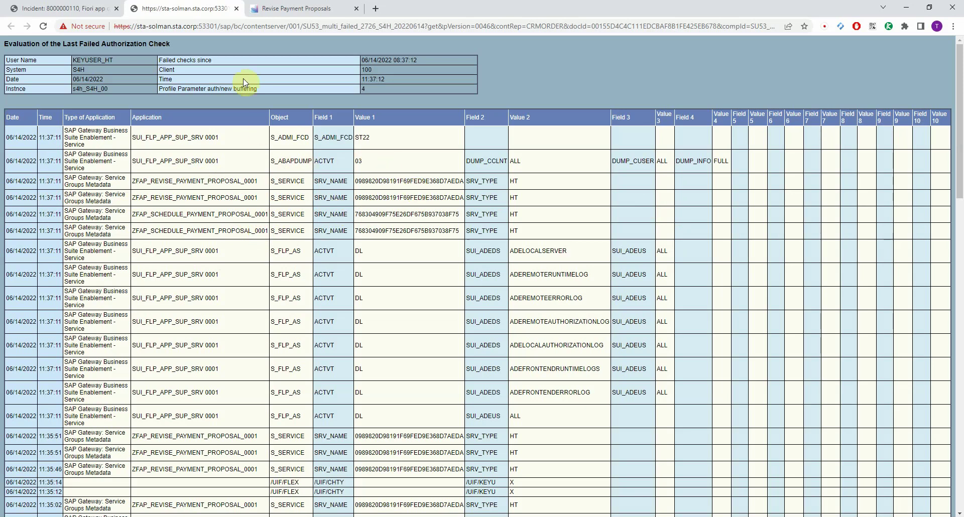
Open the Ticket_2726_S4H_20220614.pdf attachment, page through it, then close its tab
{"action": "left_click", "coordinate": [237, 8]}
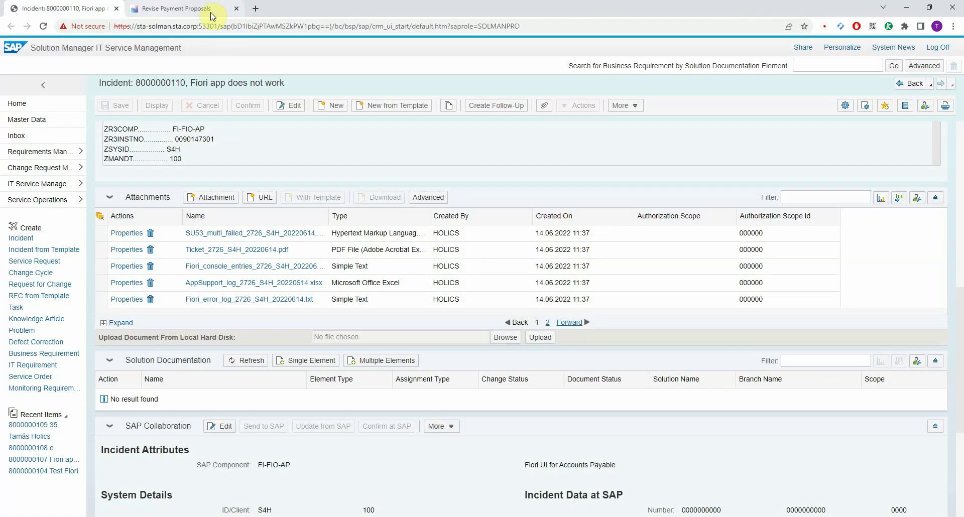
{"action": "left_click", "coordinate": [262, 249]}
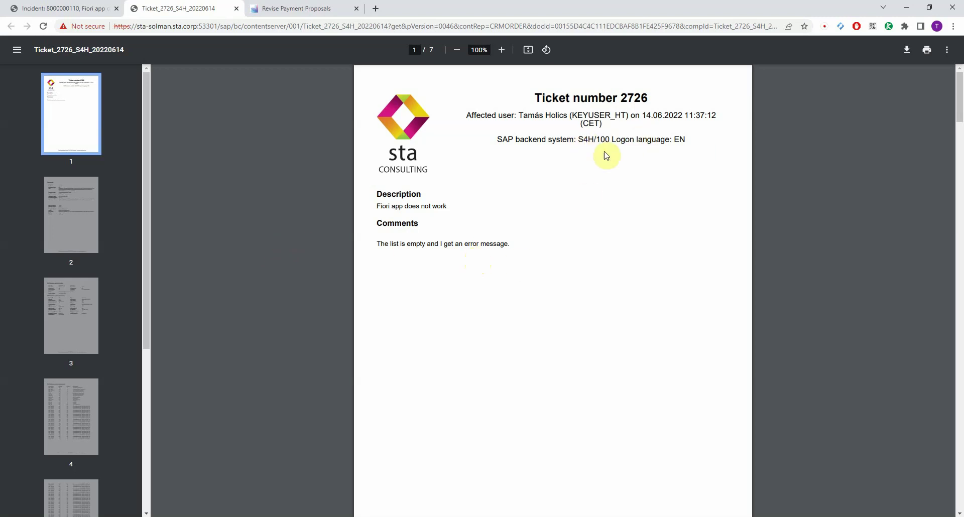
{"action": "scroll", "coordinate": [517, 263], "scroll_direction": "down", "scroll_amount": 5}
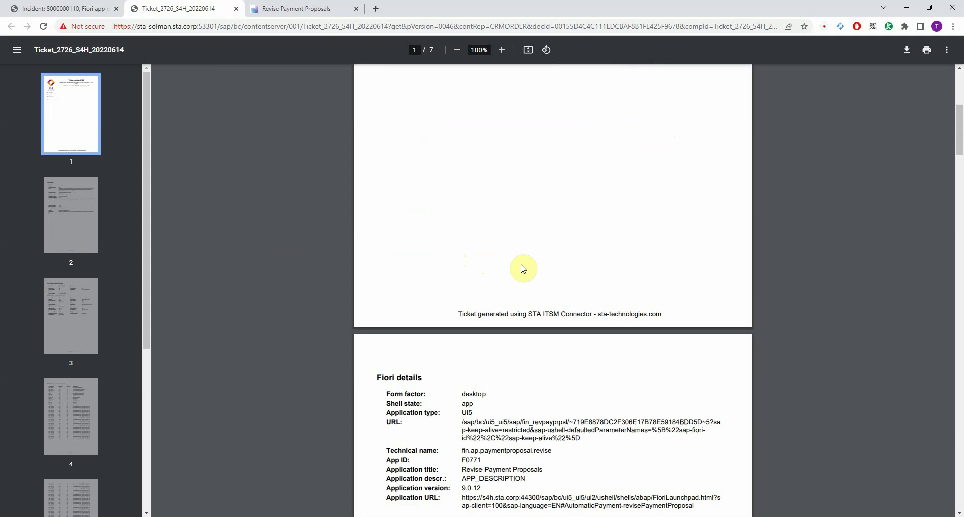
{"action": "scroll", "coordinate": [575, 236], "scroll_direction": "down", "scroll_amount": 4}
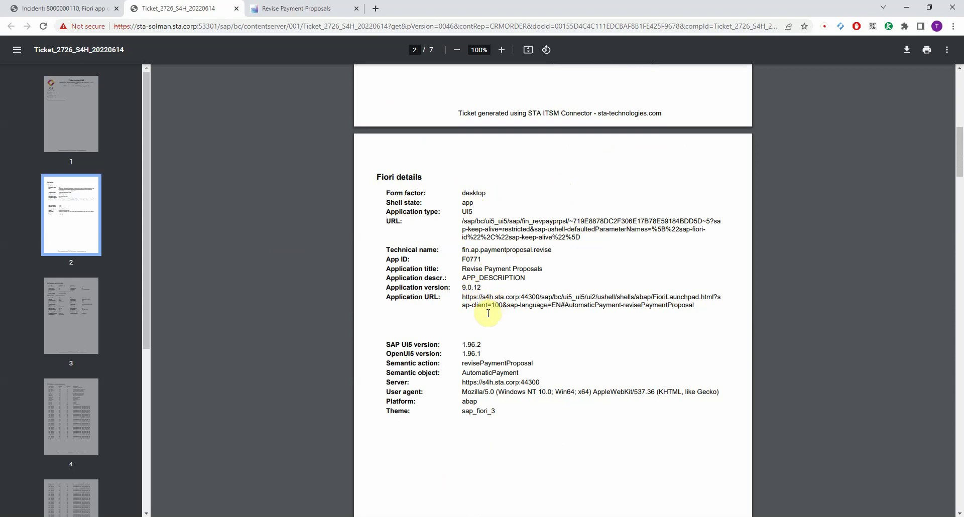
{"action": "scroll", "coordinate": [487, 312], "scroll_direction": "down", "scroll_amount": 2}
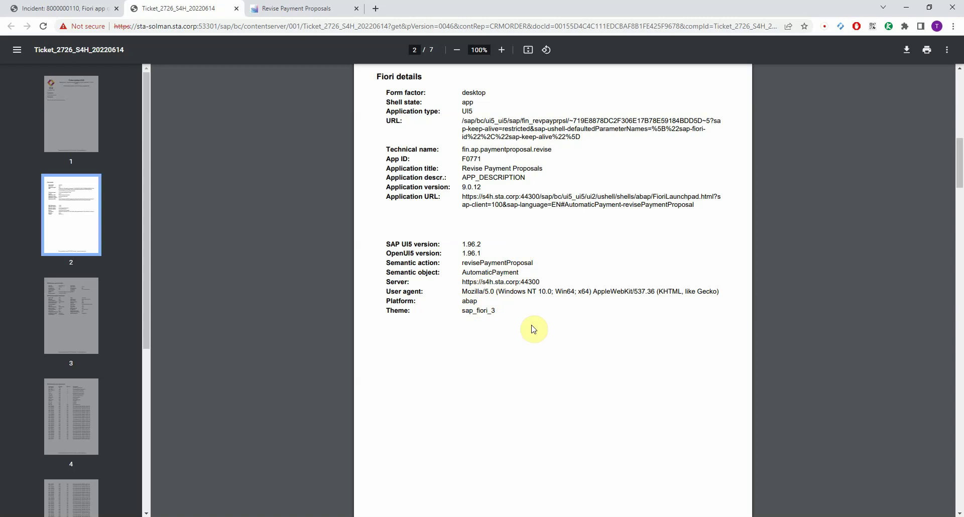
{"action": "scroll", "coordinate": [533, 329], "scroll_direction": "down", "scroll_amount": 8}
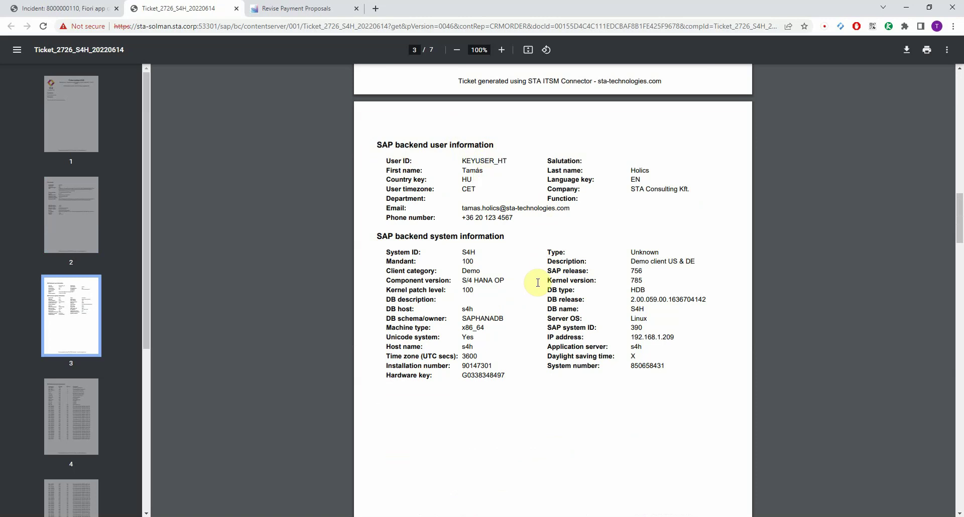
{"action": "scroll", "coordinate": [533, 366], "scroll_direction": "down", "scroll_amount": 9}
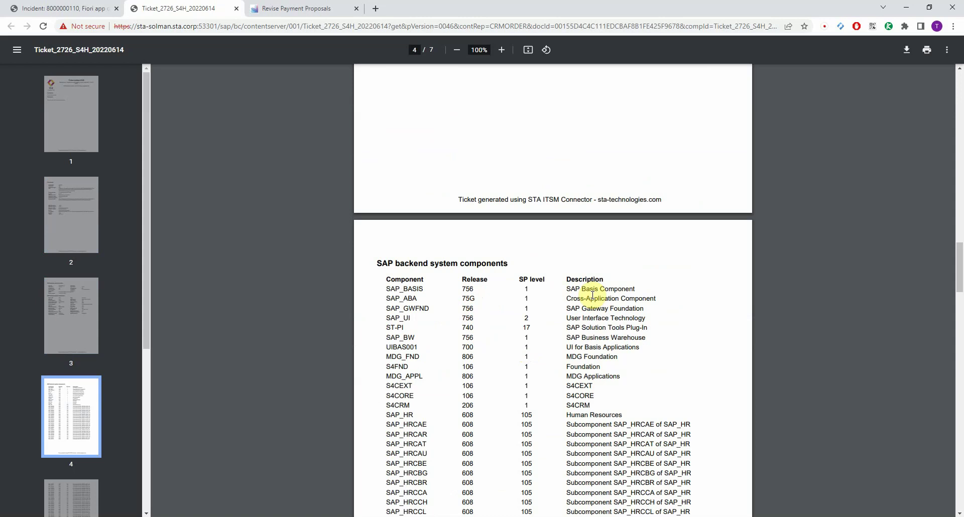
{"action": "left_click", "coordinate": [236, 9]}
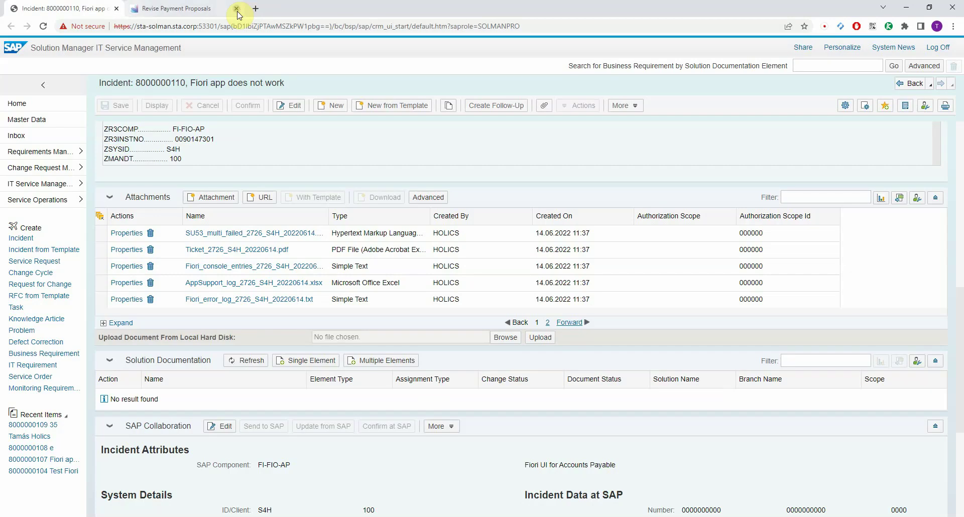
{"action": "left_click", "coordinate": [294, 268]}
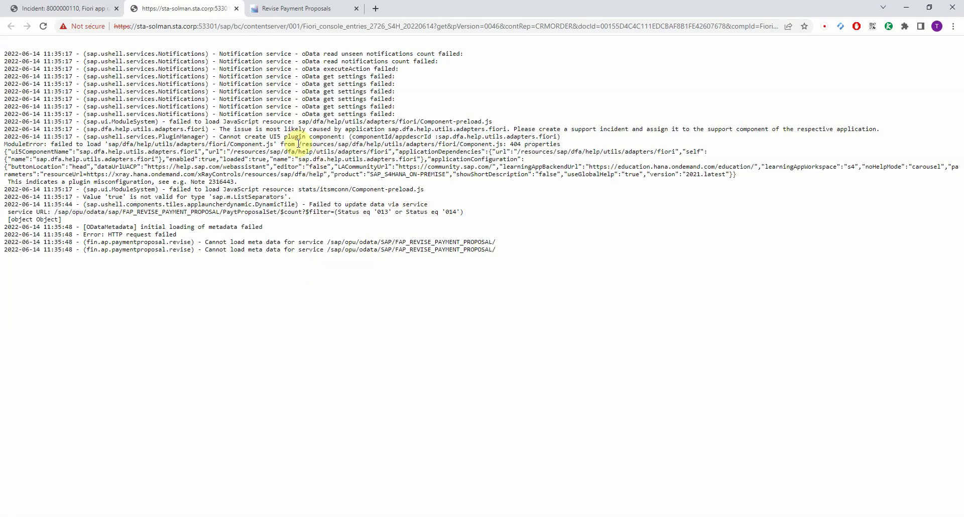
{"action": "left_click", "coordinate": [236, 9]}
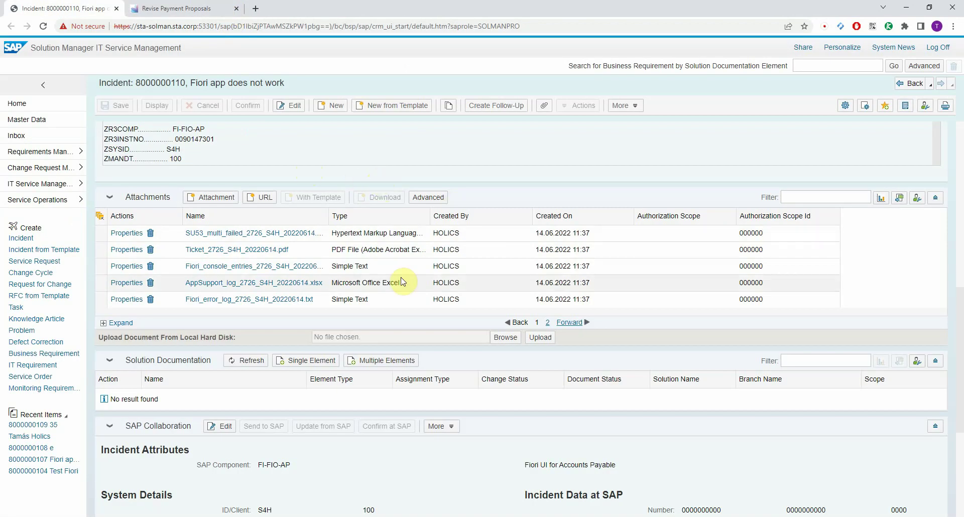
Open the AppSupport_log_2726_S4H_20220614 workbook on its Front-End Server - Overview sheet
{"action": "left_click", "coordinate": [293, 284]}
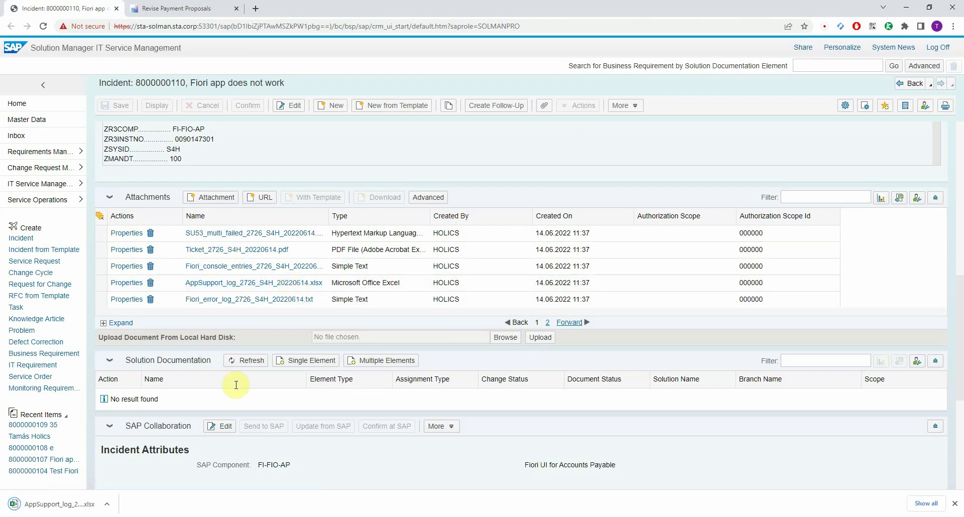
{"action": "left_click", "coordinate": [73, 502]}
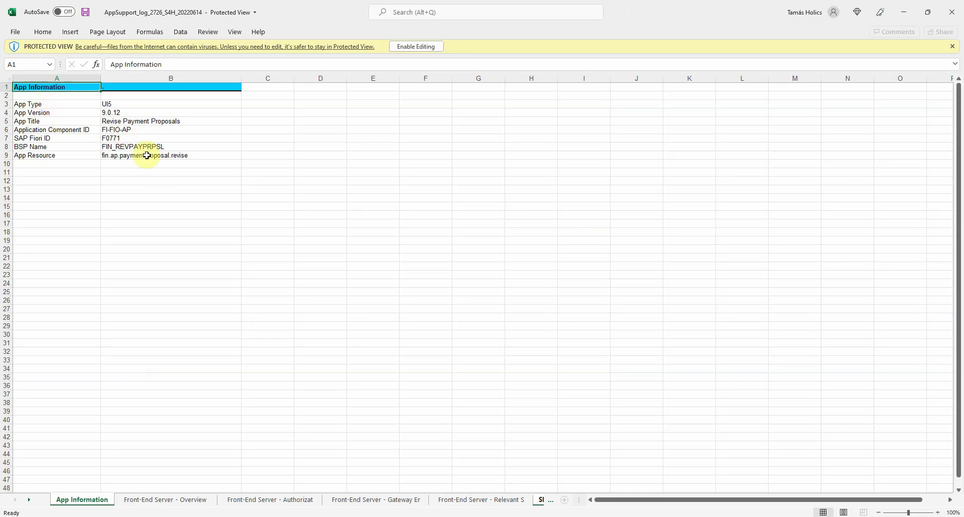
{"action": "left_click", "coordinate": [181, 501]}
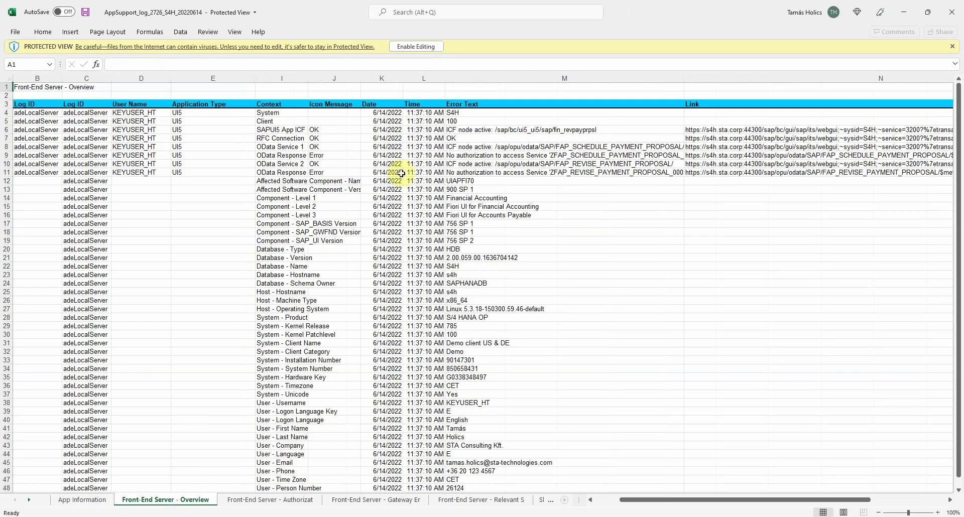
Inspect the Error entries in J9 and J11 and the authorization error text in M9
{"action": "left_click", "coordinate": [324, 156]}
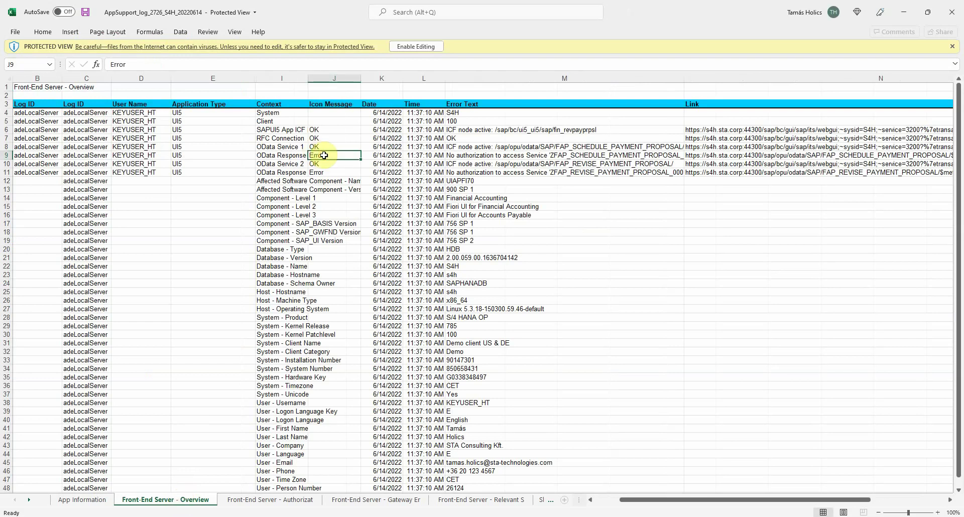
{"action": "left_click", "coordinate": [291, 155]}
{"action": "left_click", "coordinate": [322, 155]}
{"action": "left_click", "coordinate": [302, 171]}
{"action": "left_click", "coordinate": [316, 172]}
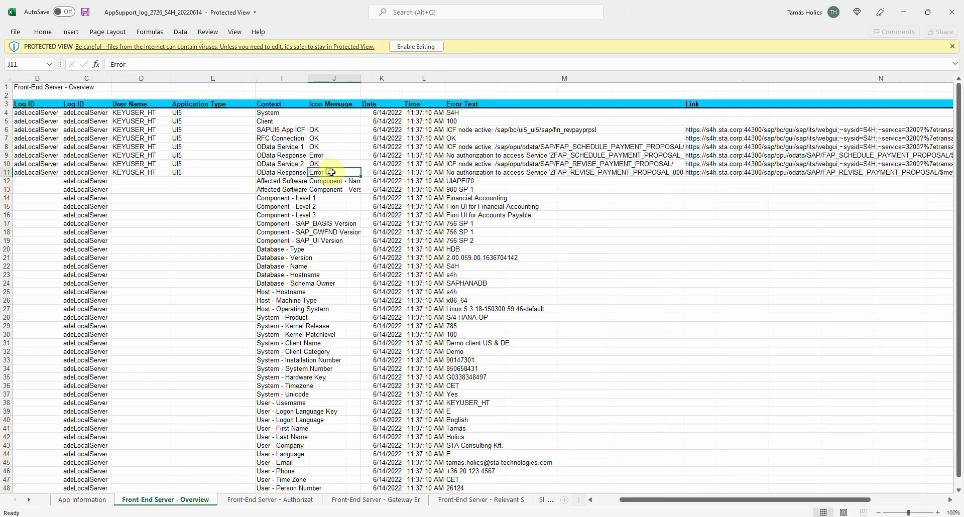
{"action": "left_click", "coordinate": [464, 155]}
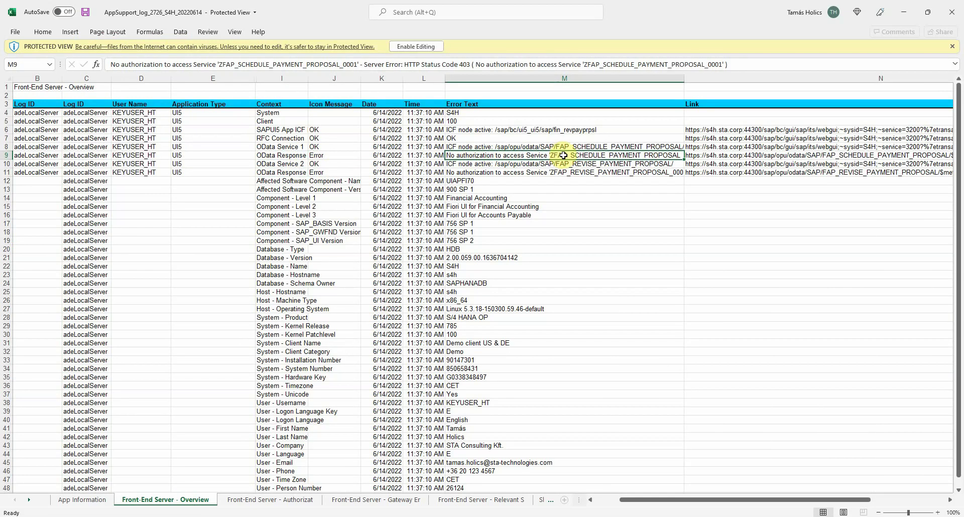
Move through the Authorization Errors sheet to Gateway Errors and read the errors in M4 and M5
{"action": "left_click", "coordinate": [280, 500]}
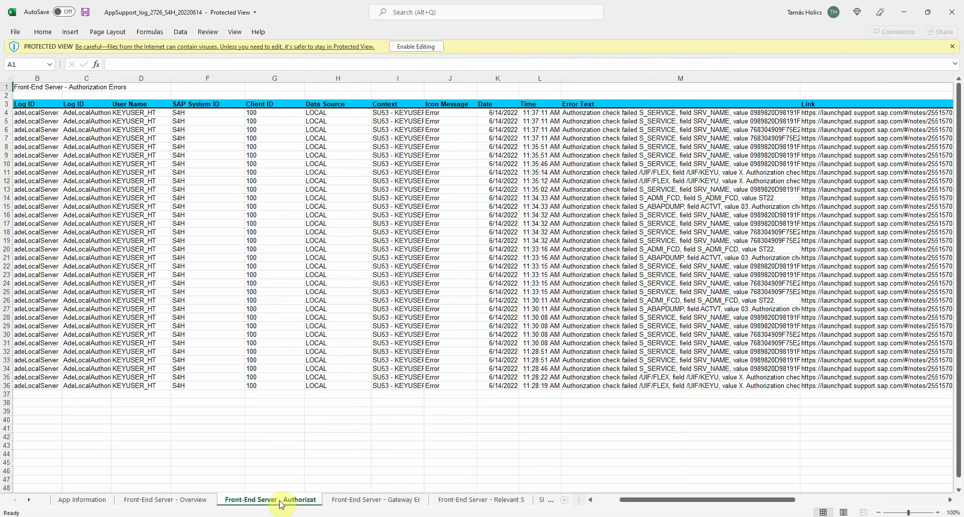
{"action": "left_click", "coordinate": [365, 500]}
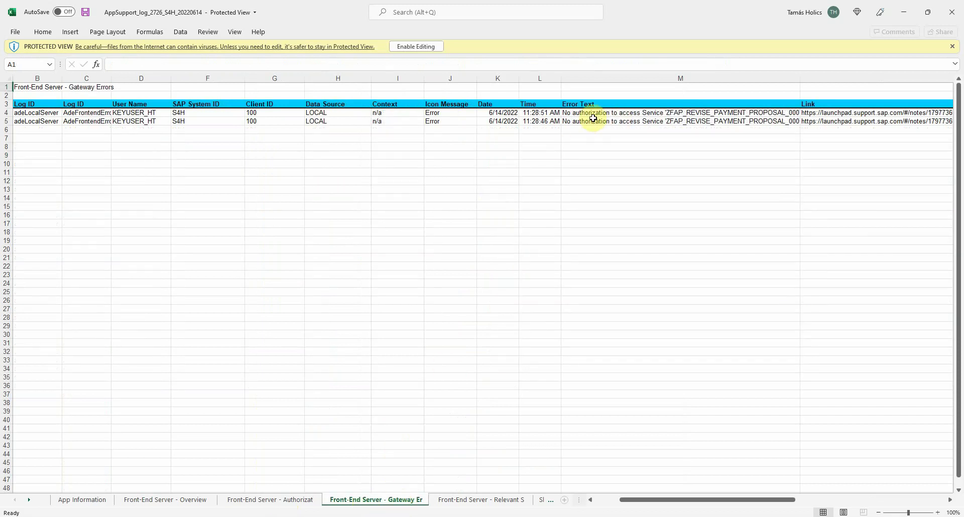
{"action": "left_click", "coordinate": [713, 114]}
{"action": "left_click", "coordinate": [637, 120]}
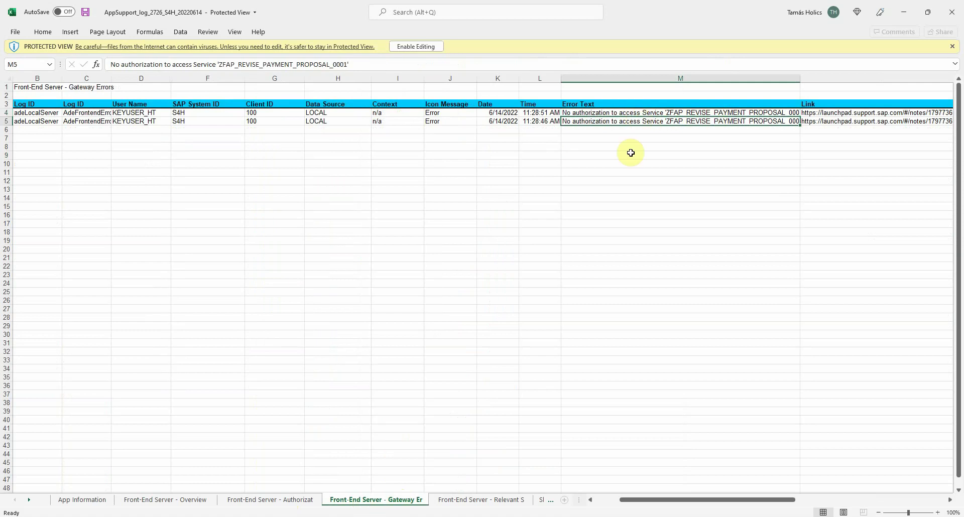
Read the SAP Note descriptions from M4 to M16 on the Relevant SAP Notes sheet, then close Excel
{"action": "left_click", "coordinate": [494, 501]}
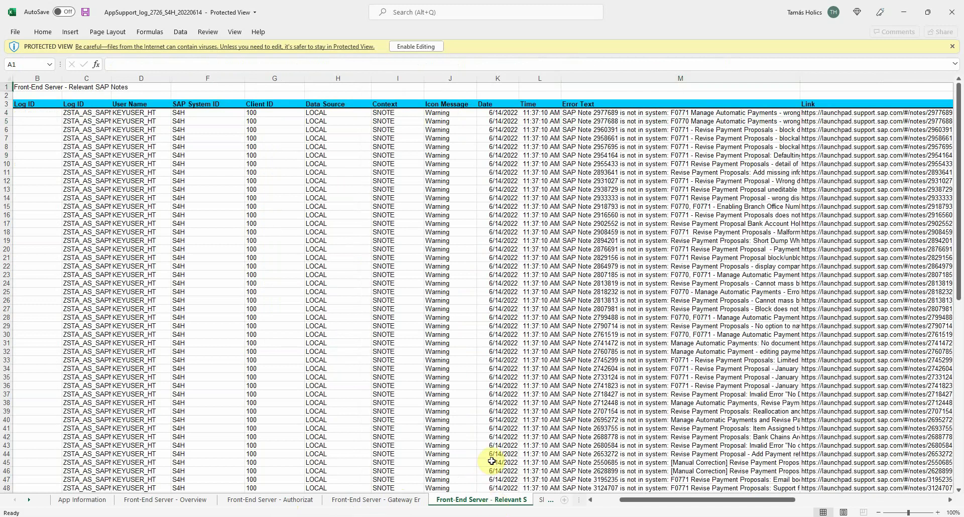
{"action": "left_click", "coordinate": [696, 115]}
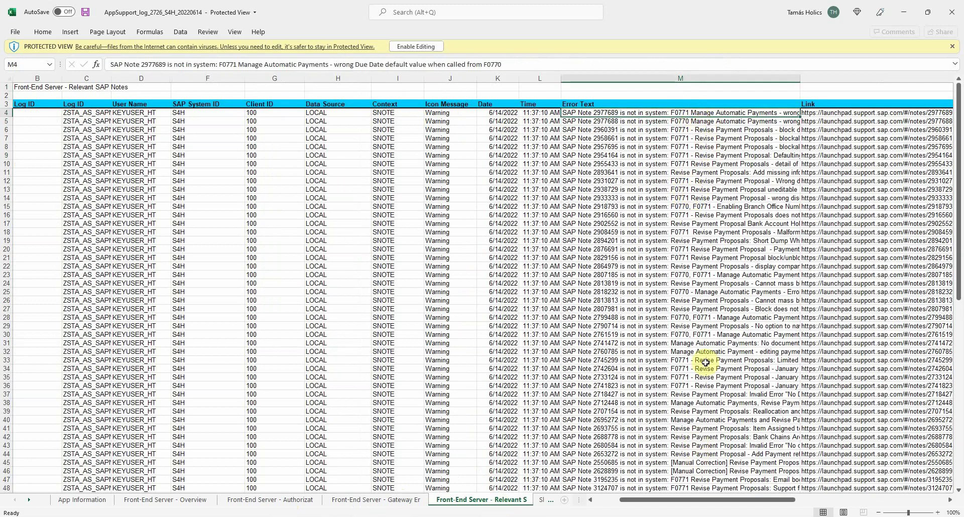
{"action": "key", "text": "Down"}
{"action": "key", "text": "Down"}
{"action": "key", "text": "Down"}
{"action": "key", "text": "Down"}
{"action": "key", "text": "Down"}
{"action": "key", "text": "Down"}
{"action": "key", "text": "Down"}
{"action": "key", "text": "Down"}
{"action": "key", "text": "Down"}
{"action": "key", "text": "Down"}
{"action": "key", "text": "Down"}
{"action": "key", "text": "Down"}
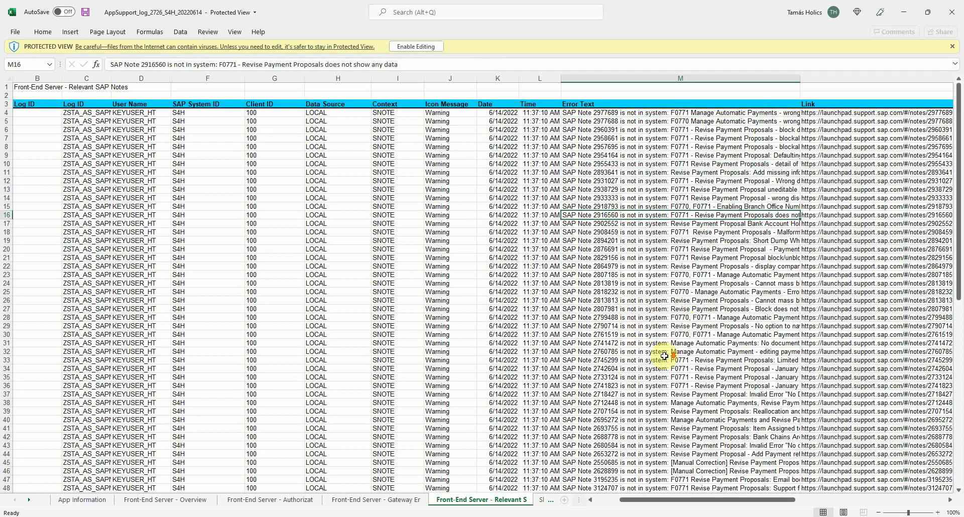
{"action": "scroll", "coordinate": [667, 359], "scroll_direction": "down", "scroll_amount": 3}
{"action": "scroll", "coordinate": [668, 358], "scroll_direction": "down", "scroll_amount": 12}
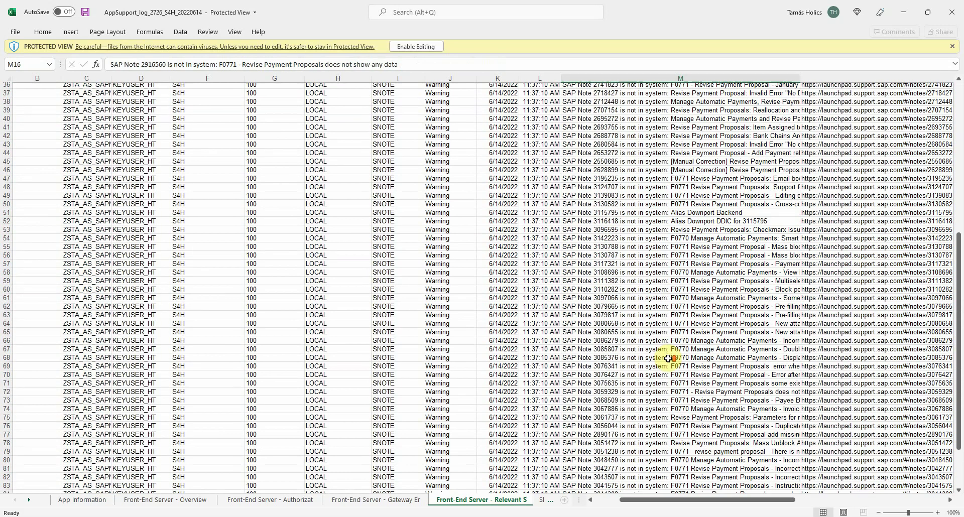
{"action": "scroll", "coordinate": [668, 358], "scroll_direction": "up", "scroll_amount": 15}
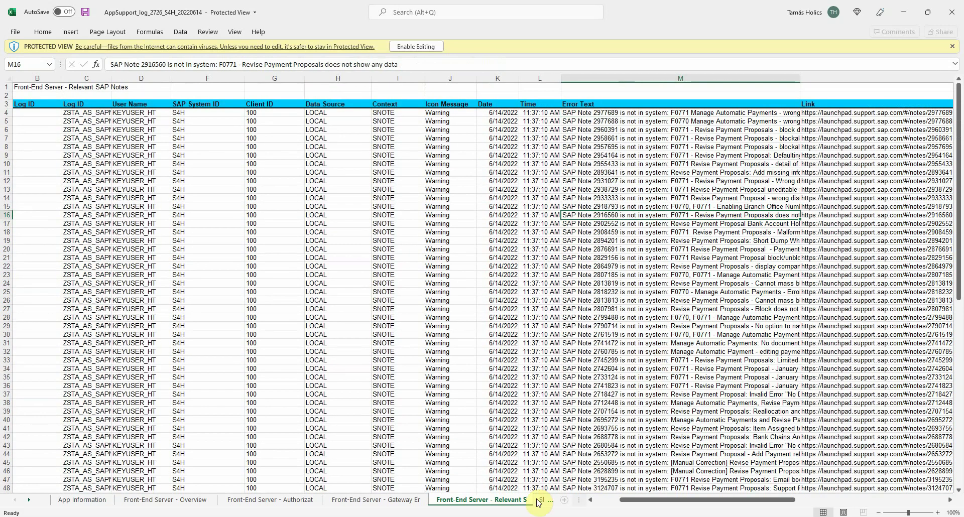
{"action": "left_click", "coordinate": [951, 11]}
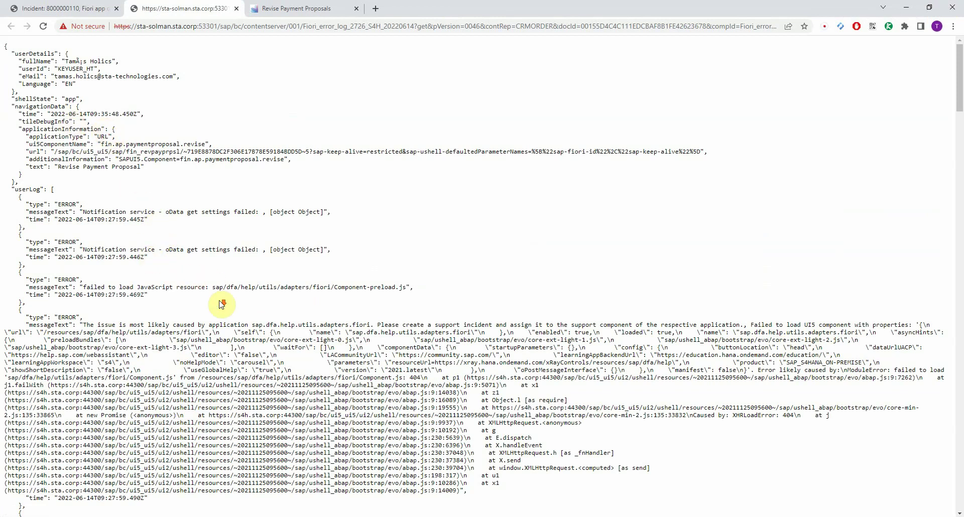
Scroll through the Fiori_error_log_2726_S4H_20220614.txt JSON log, then return to the Incident tab
{"action": "scroll", "coordinate": [222, 304], "scroll_direction": "down", "scroll_amount": 4}
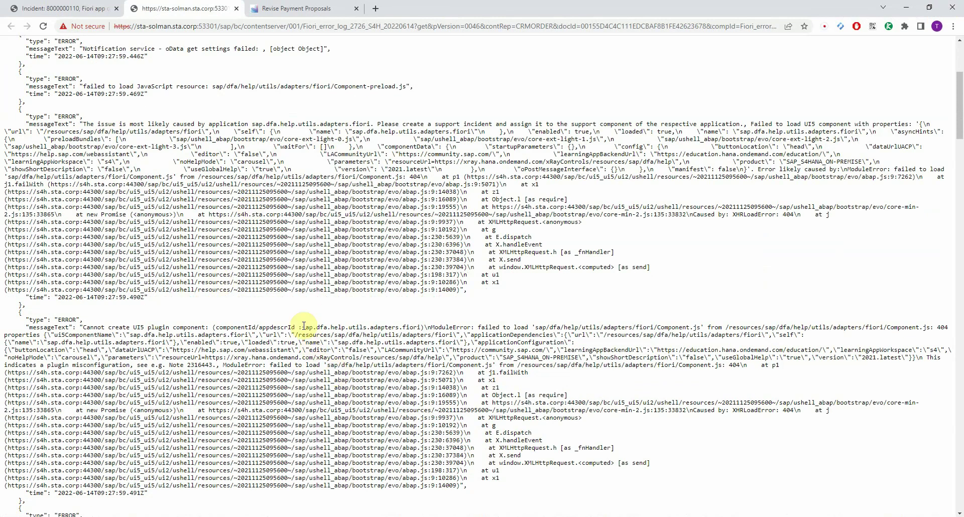
{"action": "scroll", "coordinate": [295, 297], "scroll_direction": "down", "scroll_amount": 5}
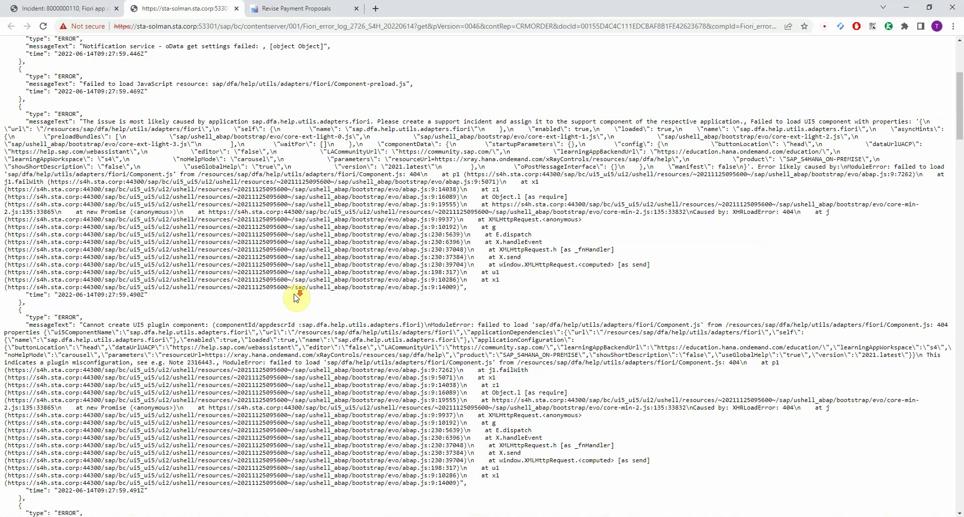
{"action": "scroll", "coordinate": [295, 298], "scroll_direction": "down", "scroll_amount": 9}
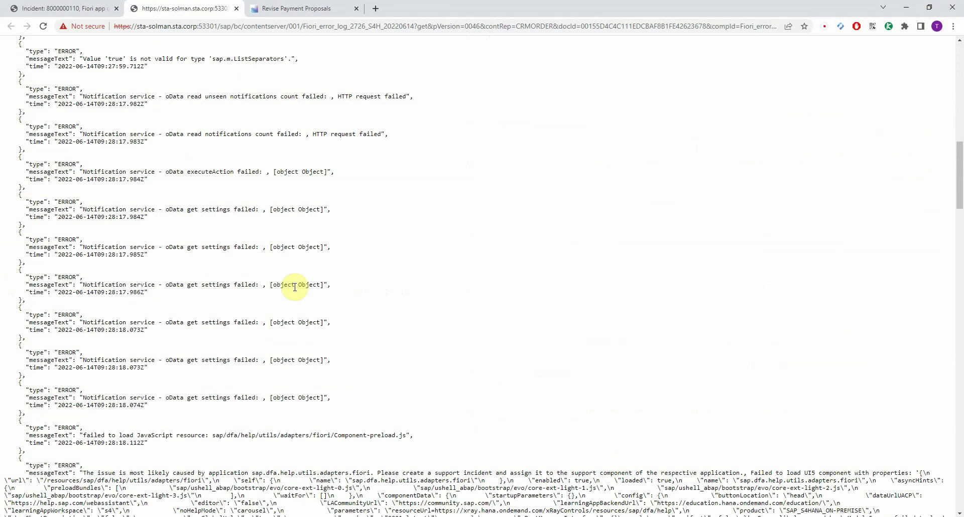
{"action": "scroll", "coordinate": [295, 288], "scroll_direction": "down", "scroll_amount": 7}
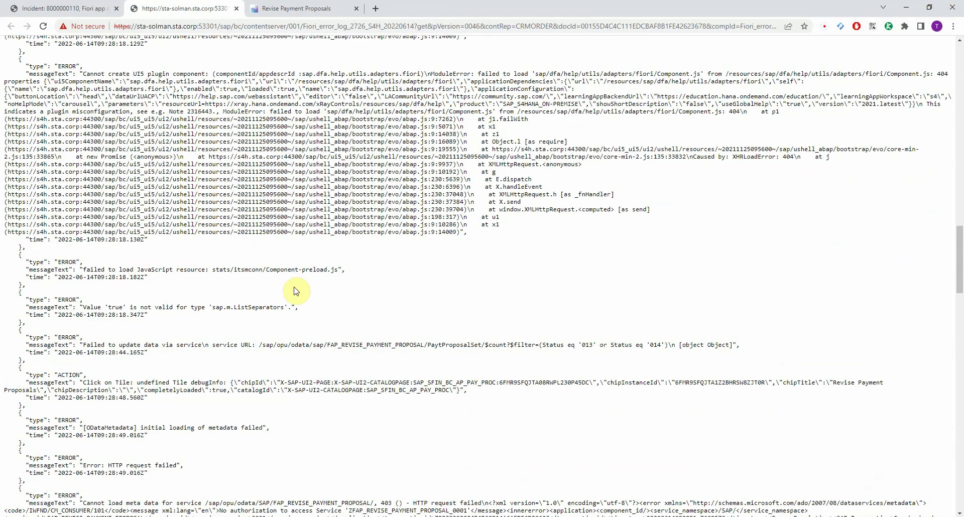
{"action": "scroll", "coordinate": [295, 291], "scroll_direction": "down", "scroll_amount": 5}
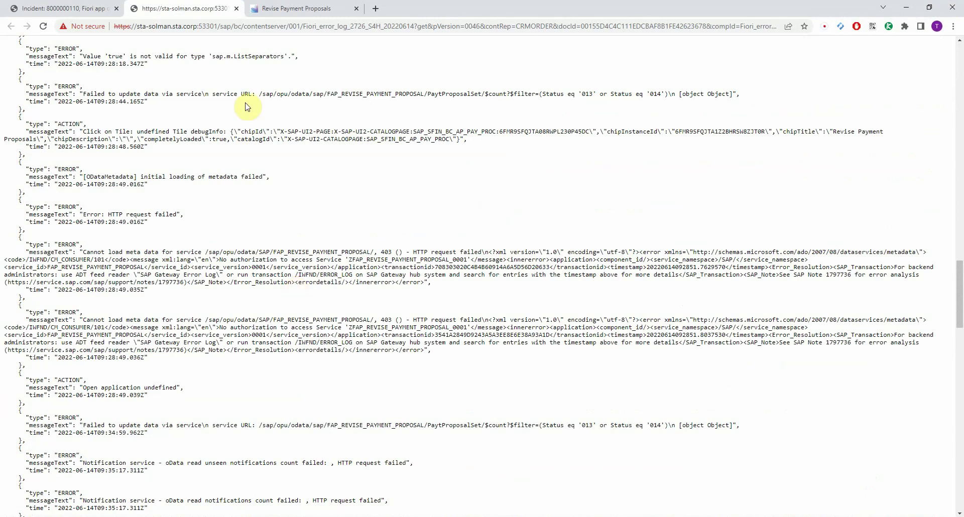
{"action": "left_click", "coordinate": [87, 9]}
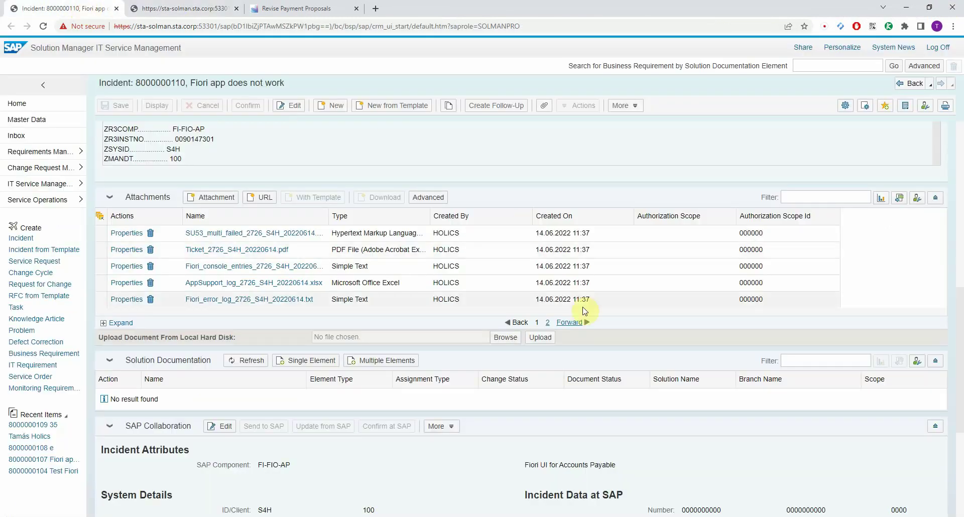
View Screenshot_2726_S4H_20220614_1.png from the second attachments page, then return the list to page one
{"action": "left_click", "coordinate": [569, 324]}
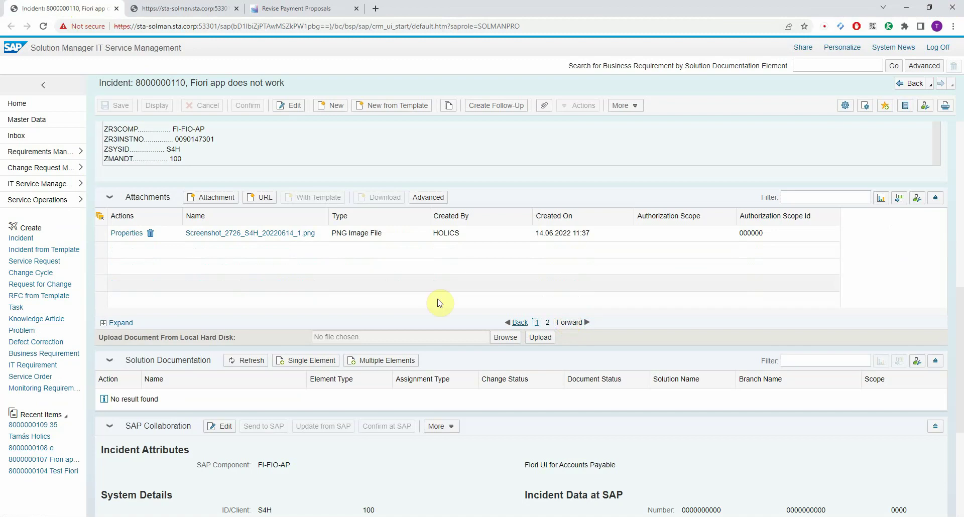
{"action": "left_click", "coordinate": [279, 236]}
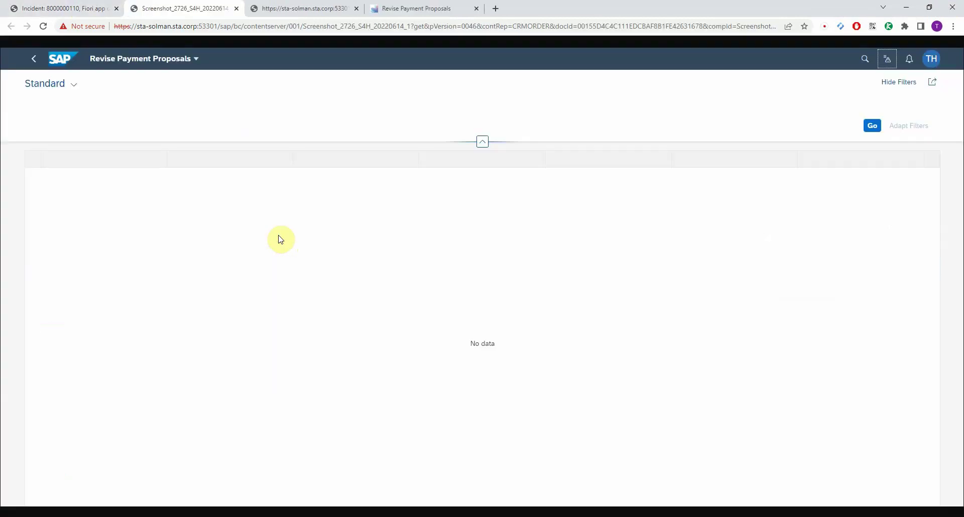
{"action": "left_click", "coordinate": [84, 8]}
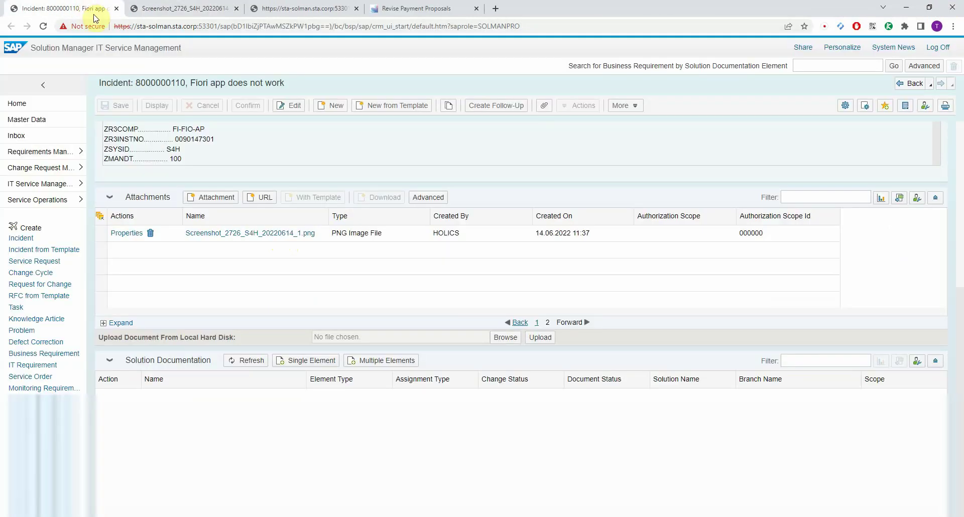
{"action": "left_click", "coordinate": [517, 325]}
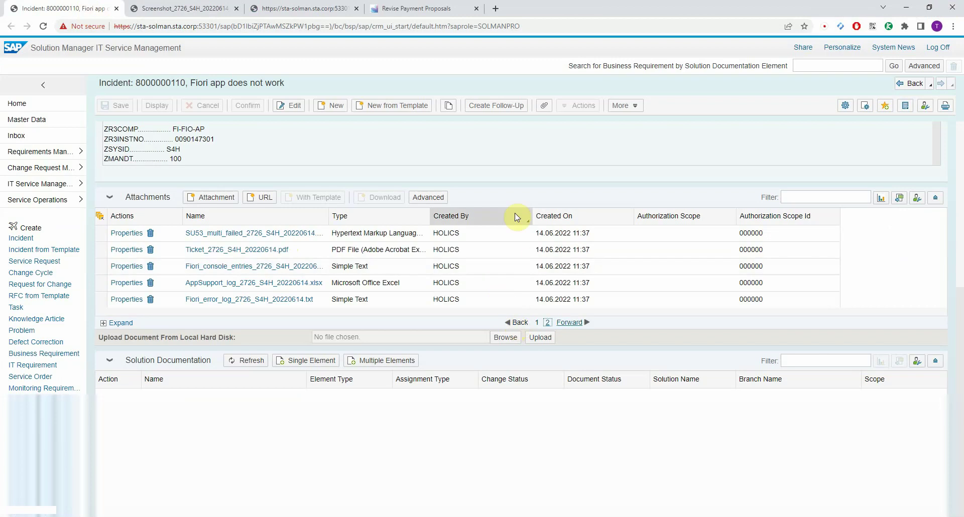